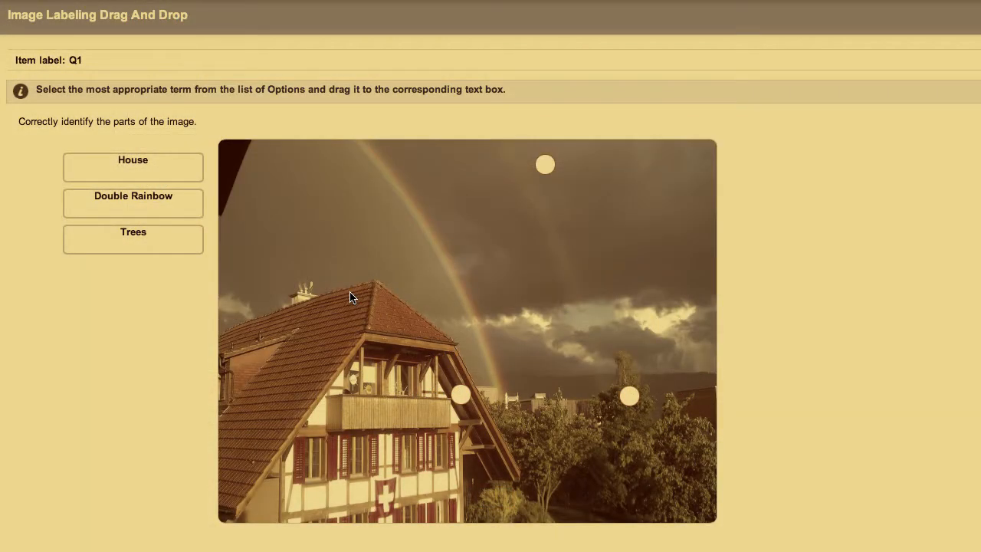
# Step: Place the House label on the hotspot beside the house and the Trees label on the hotspot over the trees
pyautogui.moveTo(149, 166); pyautogui.dragTo(461, 395)
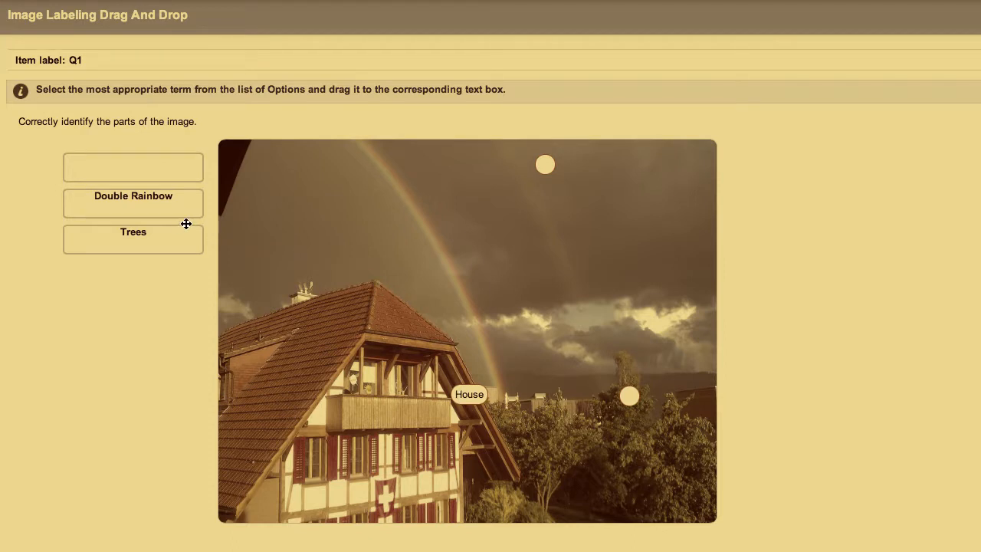
pyautogui.moveTo(164, 239); pyautogui.dragTo(632, 395)
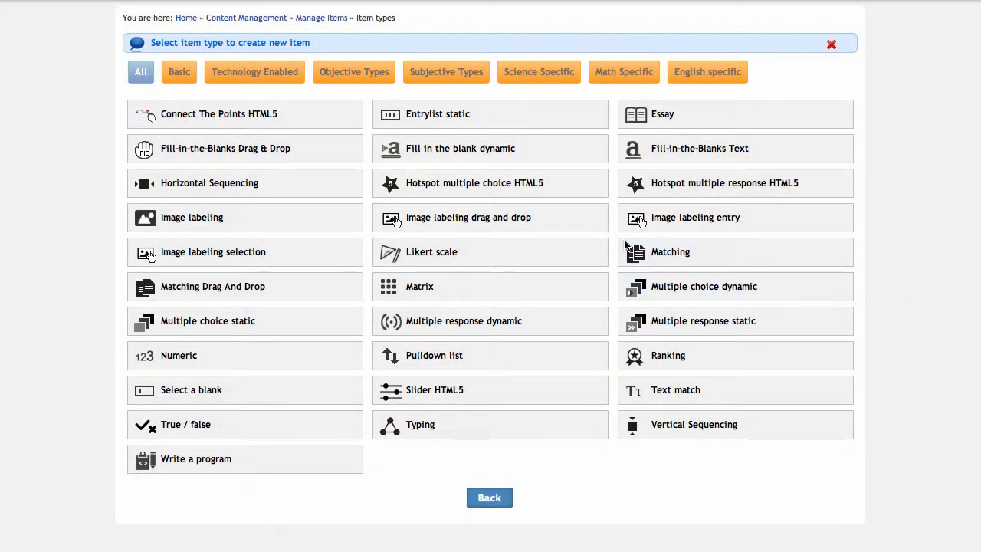
# Step: Create a new Image labeling drag and drop item with item code "weather question" and item label "Q1"
pyautogui.click(554, 216)
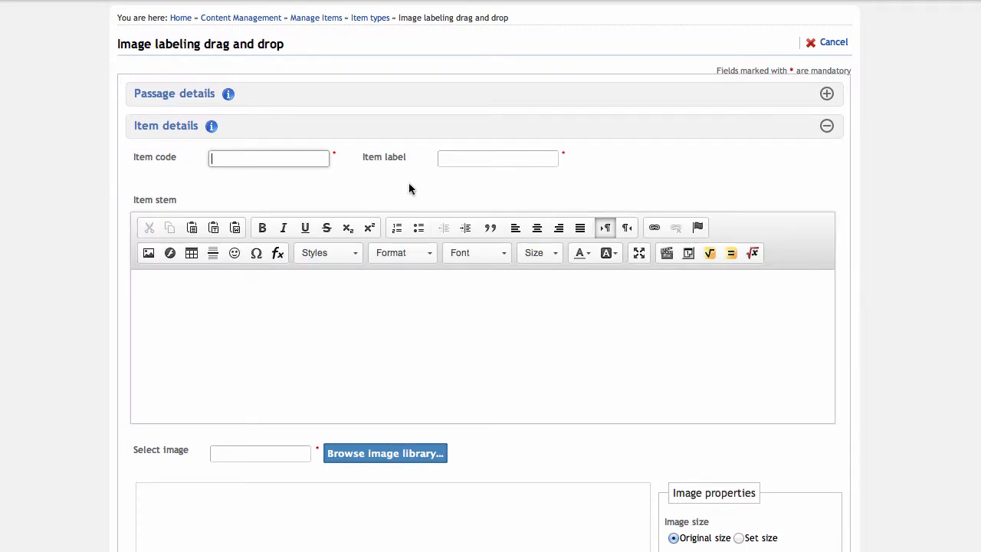
pyautogui.write('weather question')
pyautogui.click(498, 157)
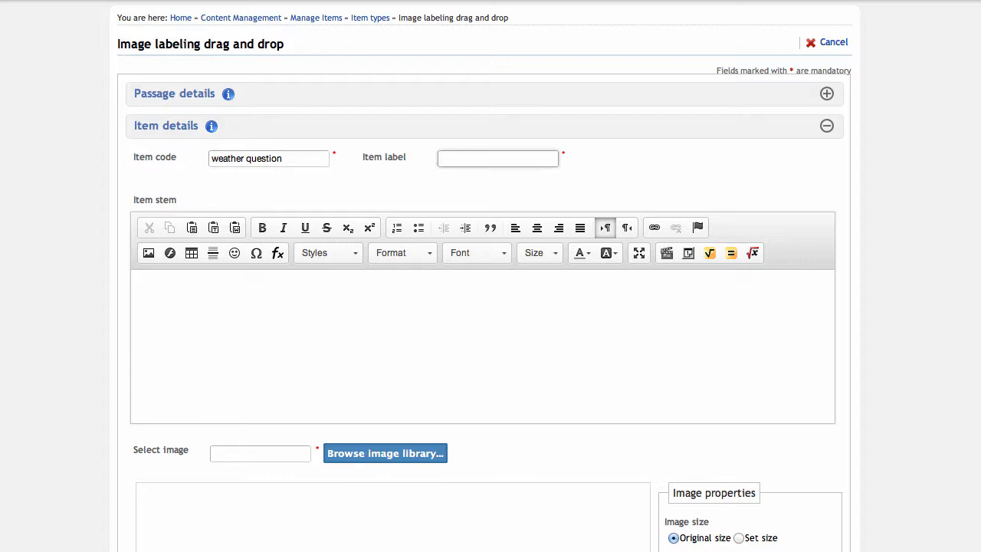
pyautogui.write('q1')
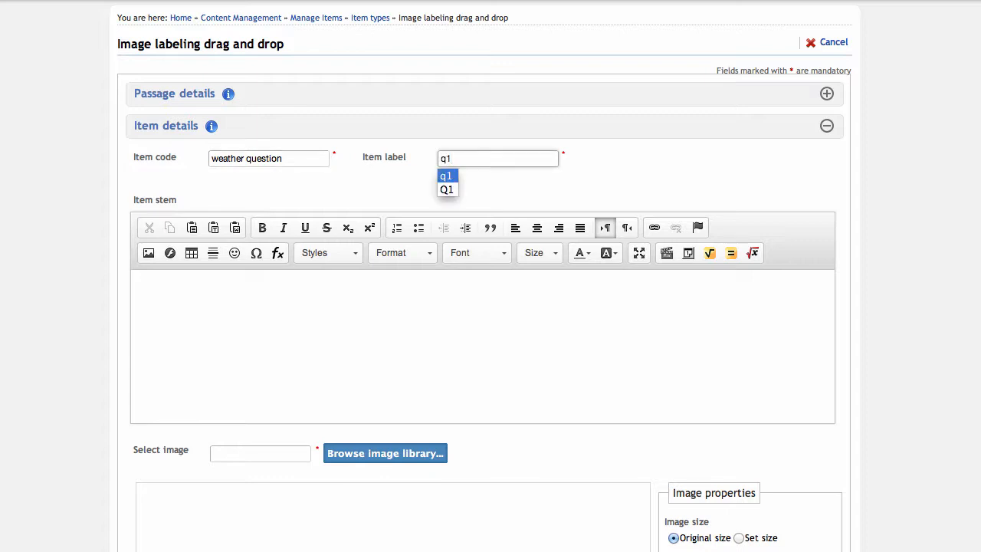
pyautogui.click(448, 189)
# Step: Enter "Correctly identify the parts of the image." as the item stem
pyautogui.click(270, 315)
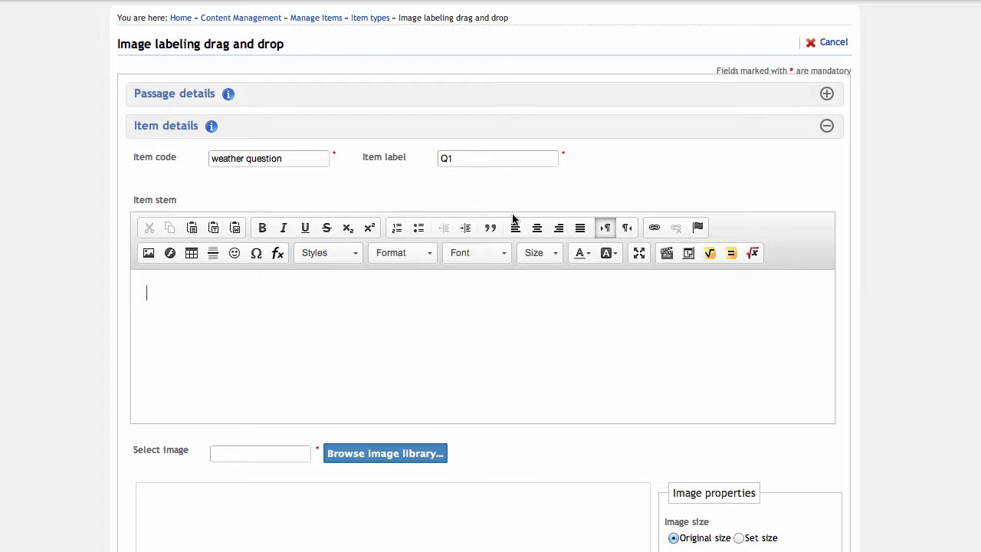
pyautogui.write('Correctly identify ')
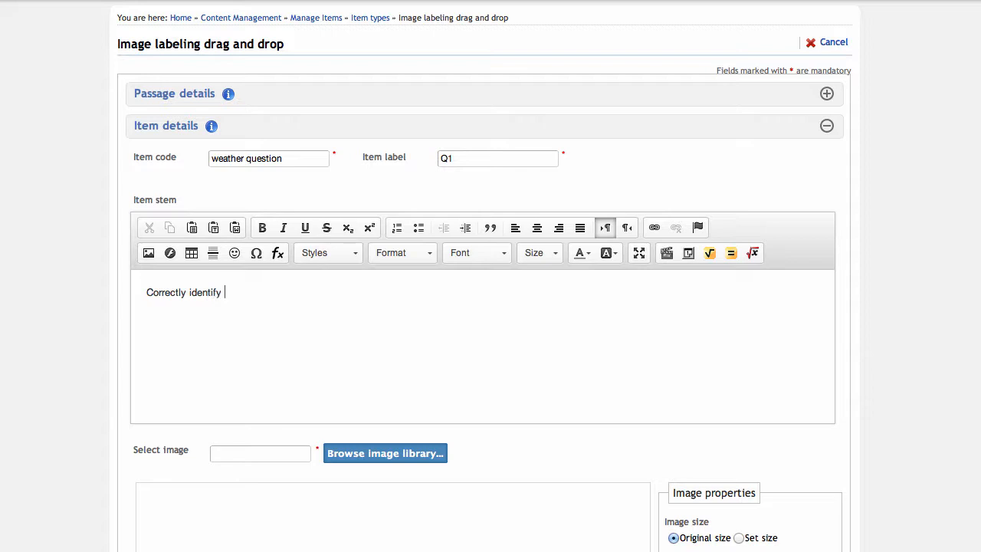
pyautogui.write('the parts of the image.')
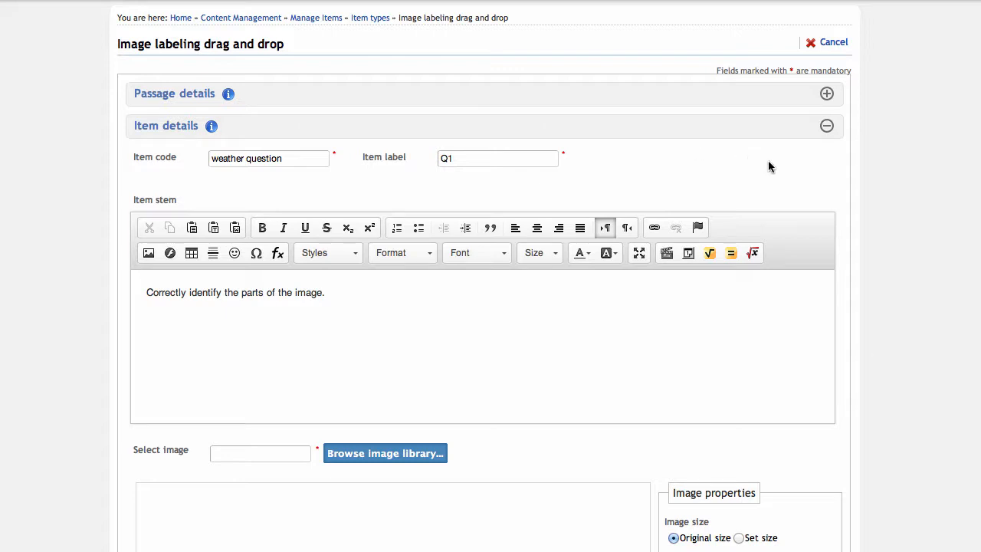
# Step: Add the Double Rainbow image from the library's Digital Assets folder under Spring, Testing Center Training
pyautogui.scroll(-5, 891, 260)
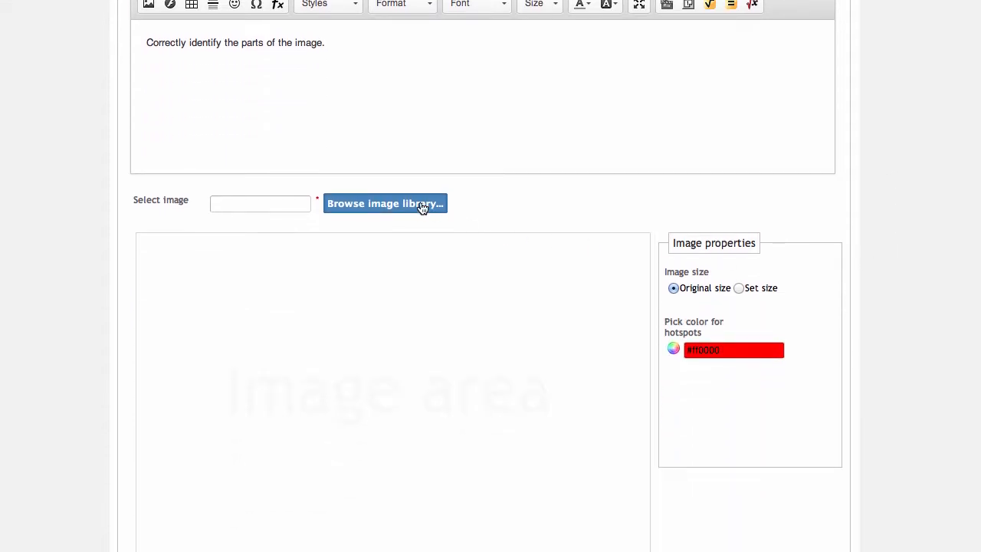
pyautogui.click(423, 207)
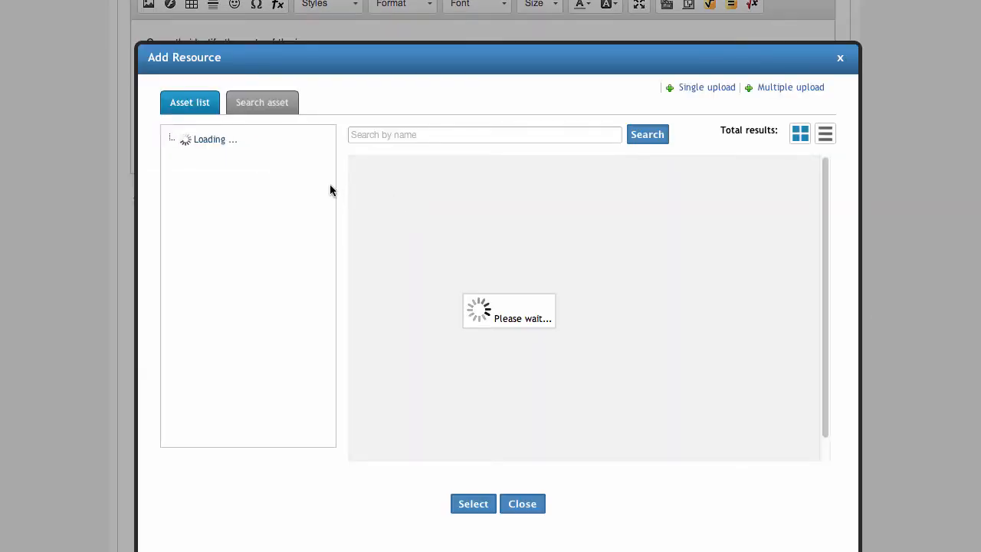
pyautogui.scroll(-3, 331, 237)
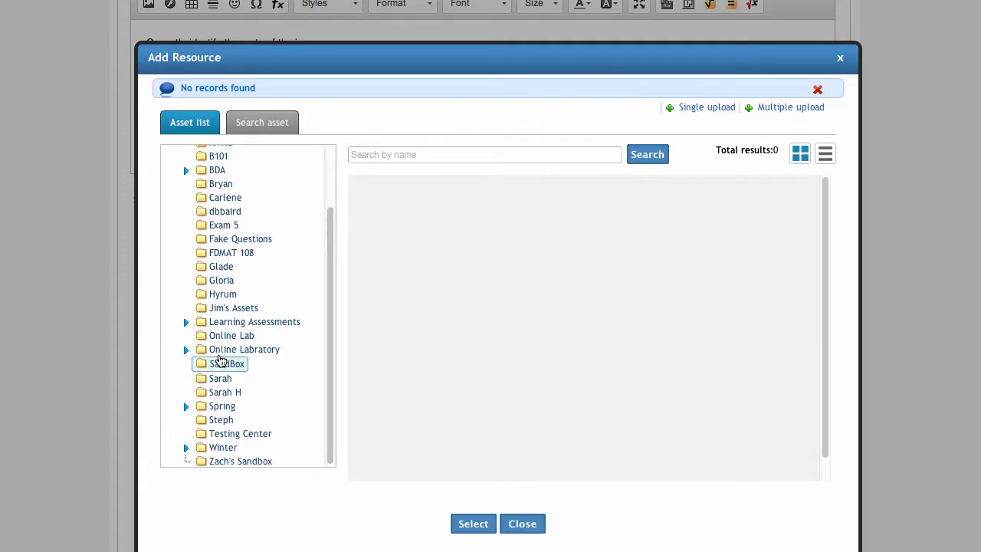
pyautogui.click(185, 404)
pyautogui.click(269, 321)
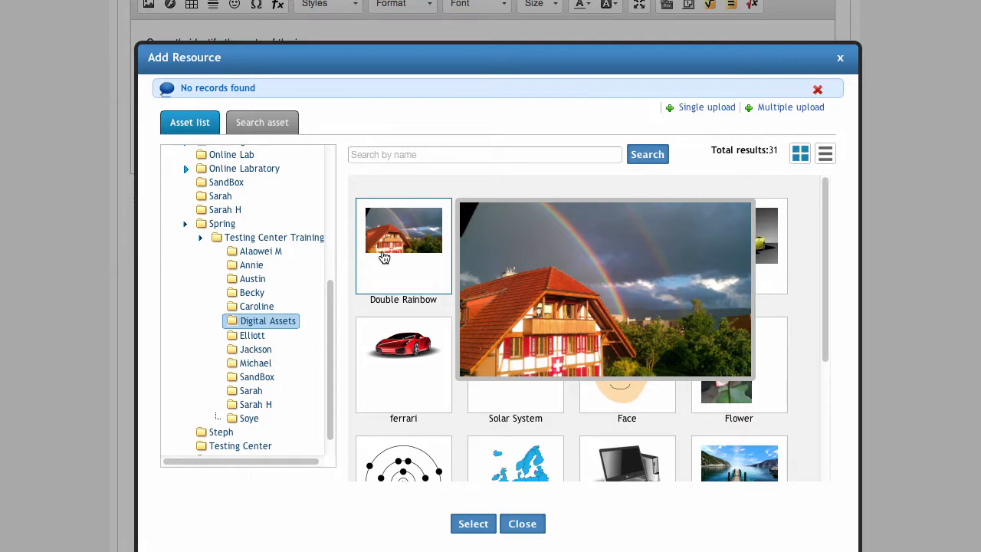
pyautogui.click(384, 257)
pyautogui.click(471, 523)
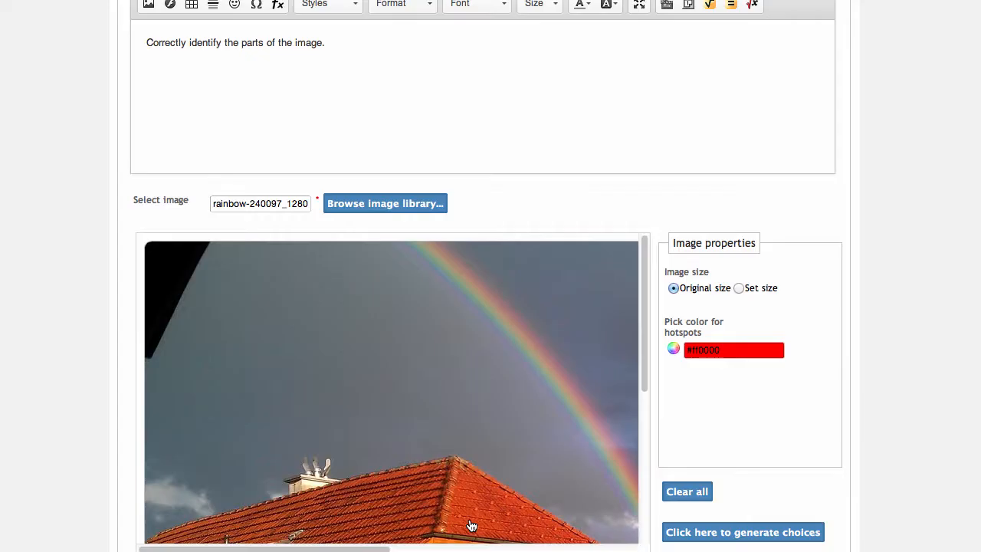
# Step: Set a custom image size of 500 px height and 500 px width, and reload the image
pyautogui.scroll(-2, 472, 515)
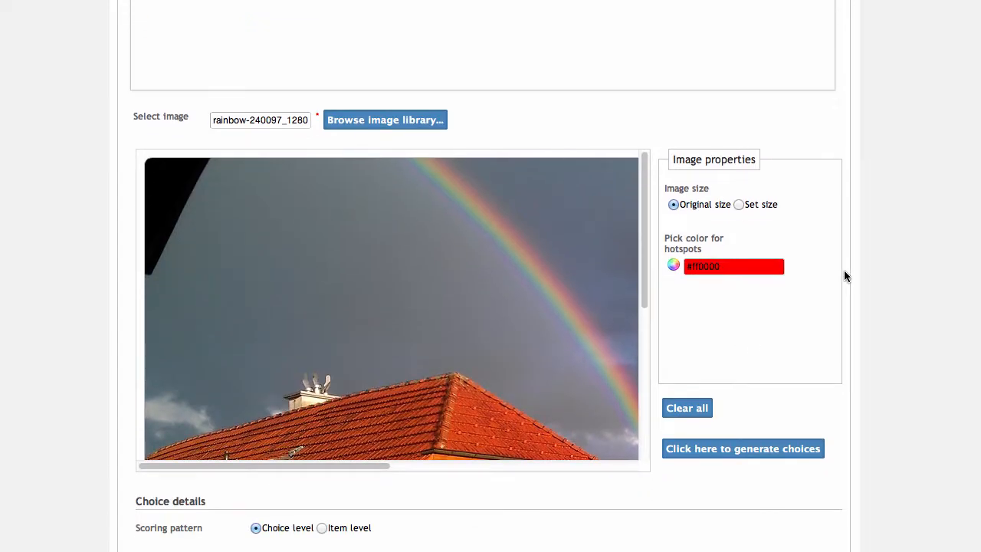
pyautogui.click(740, 206)
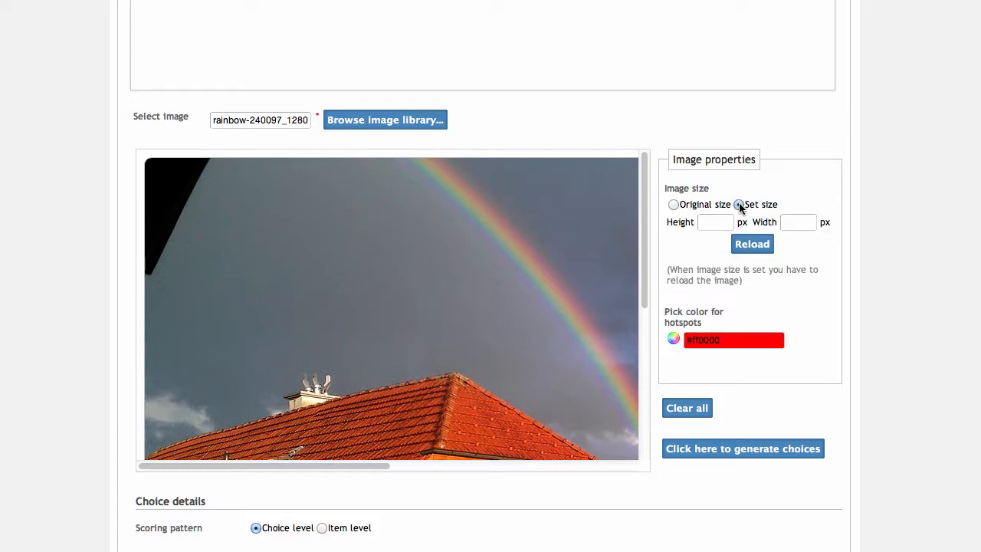
pyautogui.click(712, 222)
pyautogui.write('500')
pyautogui.press('Tab')
pyautogui.write('500')
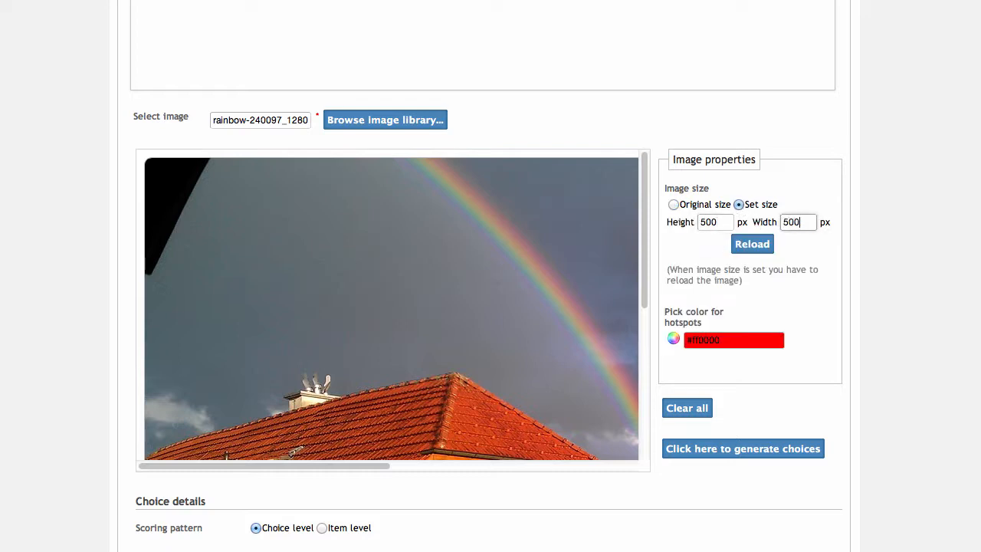
pyautogui.click(755, 250)
# Step: Try an image width of 600 px and reload the image
pyautogui.click(811, 222)
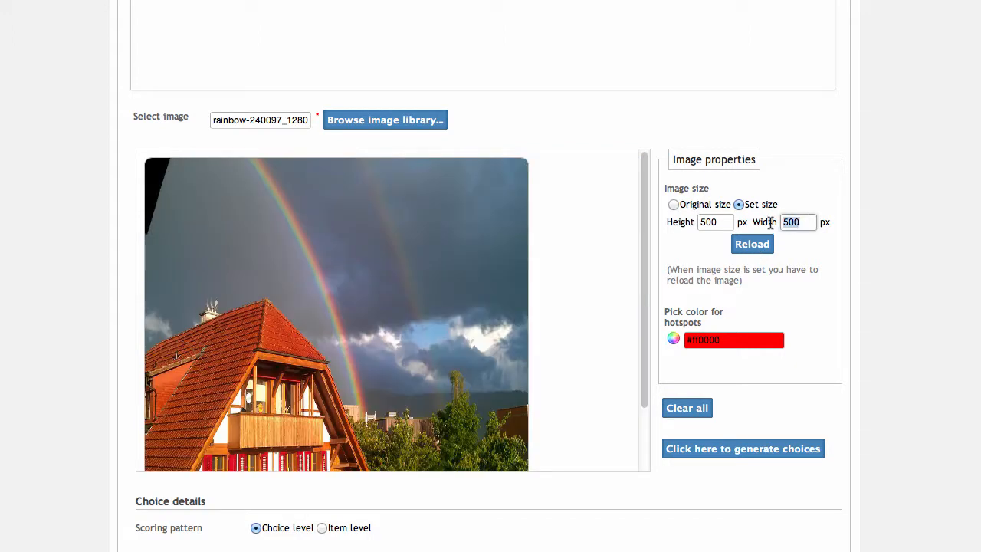
pyautogui.press('BackSpace')
pyautogui.press('BackSpace')
pyautogui.press('BackSpace')
pyautogui.write('600')
pyautogui.click(762, 245)
# Step: Set the image width to 650 px and reload the image
pyautogui.doubleClick(791, 223)
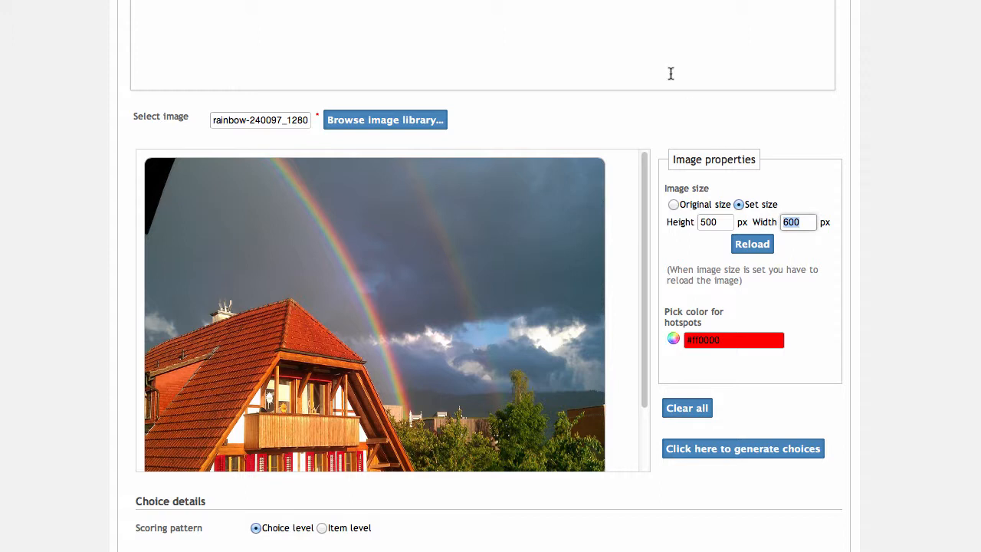
pyautogui.write('650')
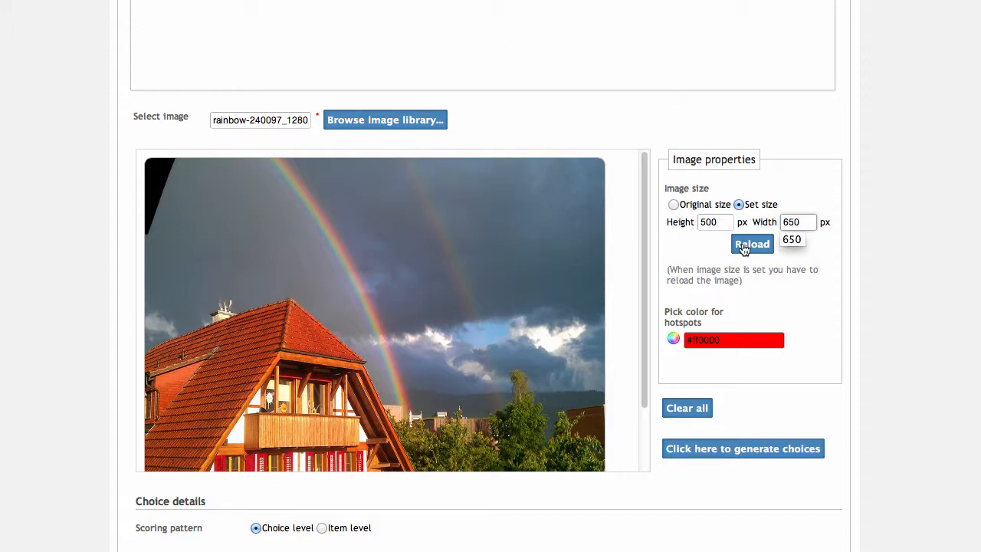
pyautogui.click(744, 247)
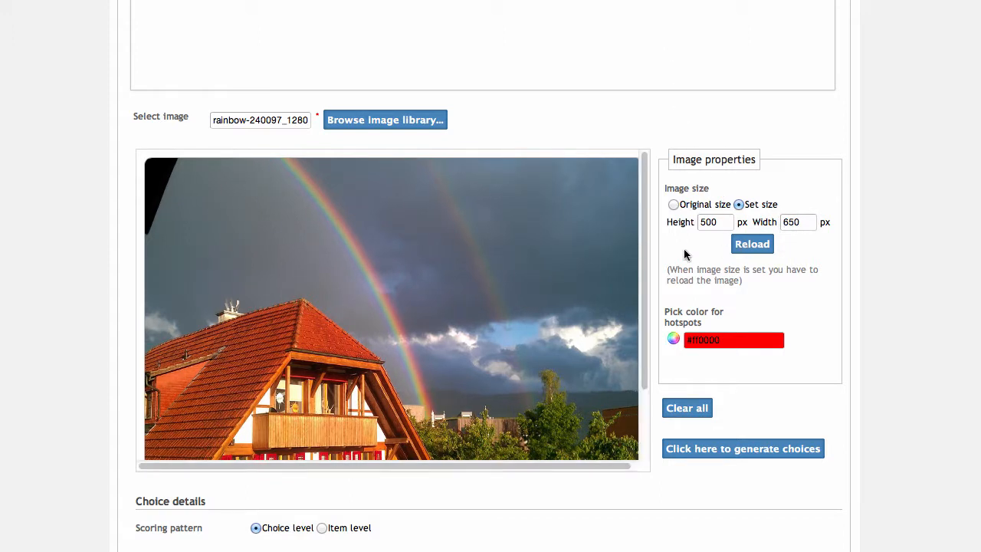
# Step: Check the whole resized image and set the hotspot color to white, #FFFFFF
pyautogui.scroll(-5, 600, 261)
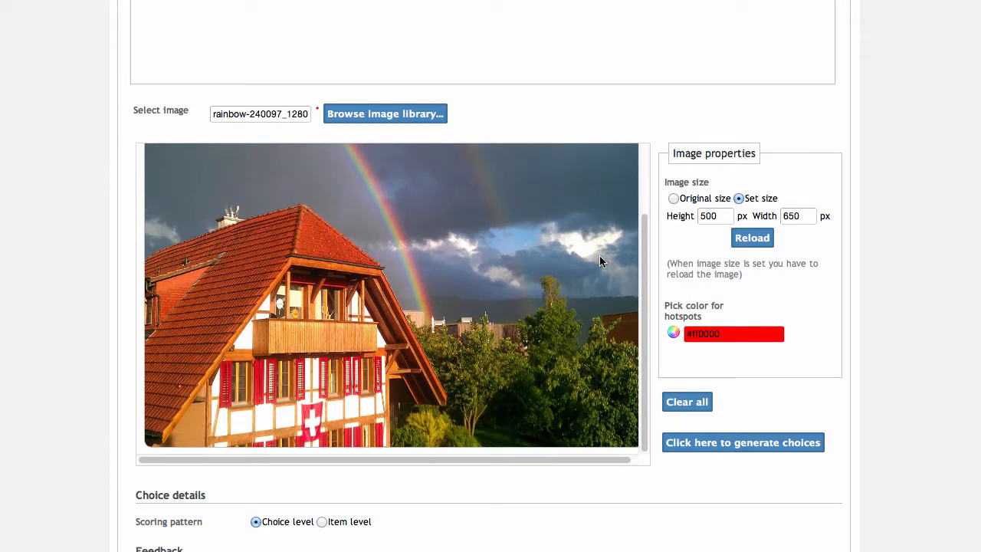
pyautogui.scroll(2, 600, 262)
pyautogui.scroll(4, 600, 257)
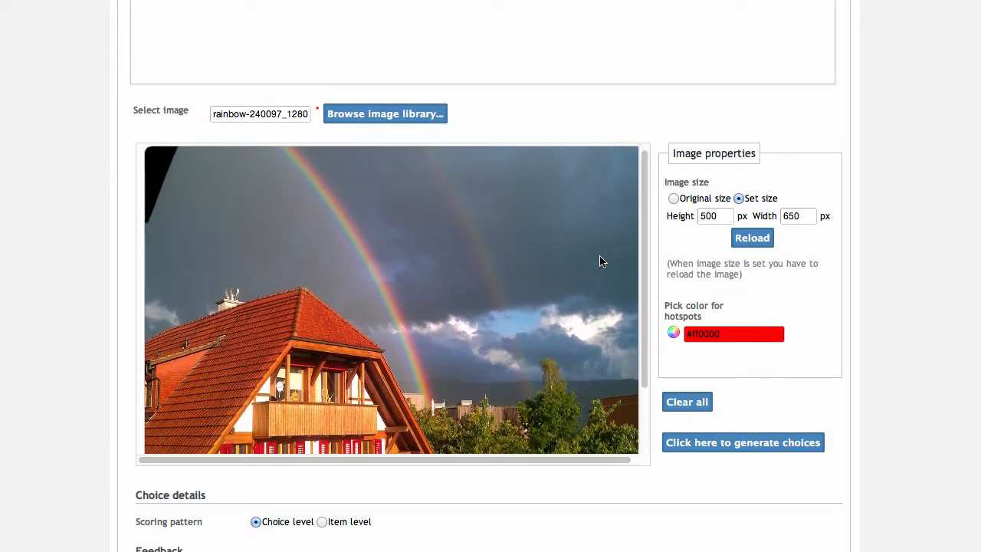
pyautogui.click(673, 332)
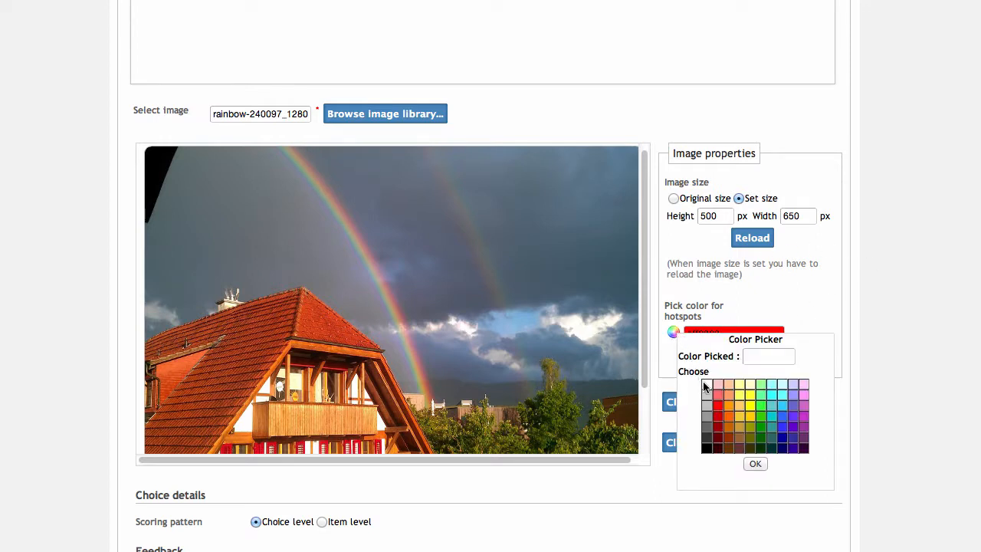
pyautogui.click(706, 385)
pyautogui.click(759, 463)
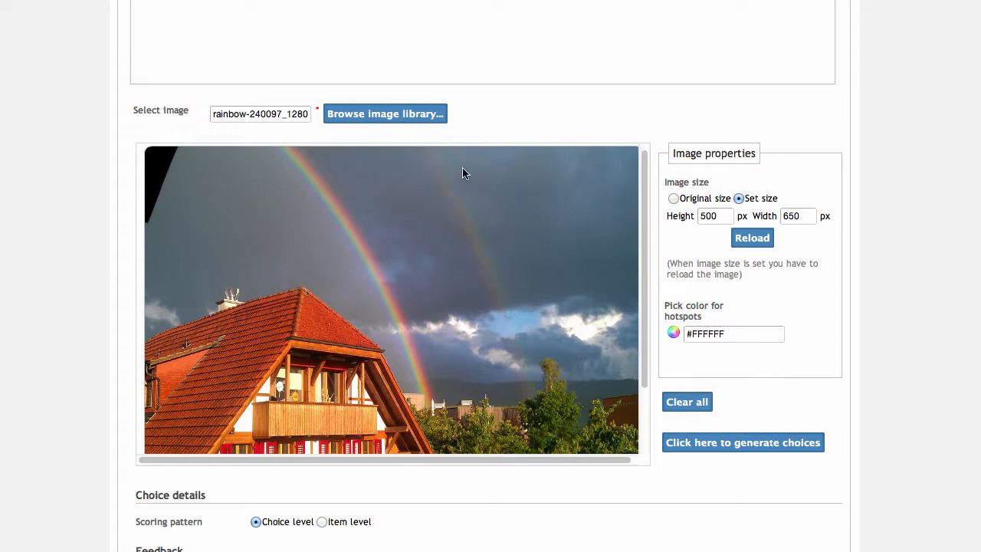
# Step: Place hotspot B on the house and C on the trees, and reposition hotspot A in the sky between the two rainbows
pyautogui.click(385, 398)
pyautogui.scroll(-3, 537, 393)
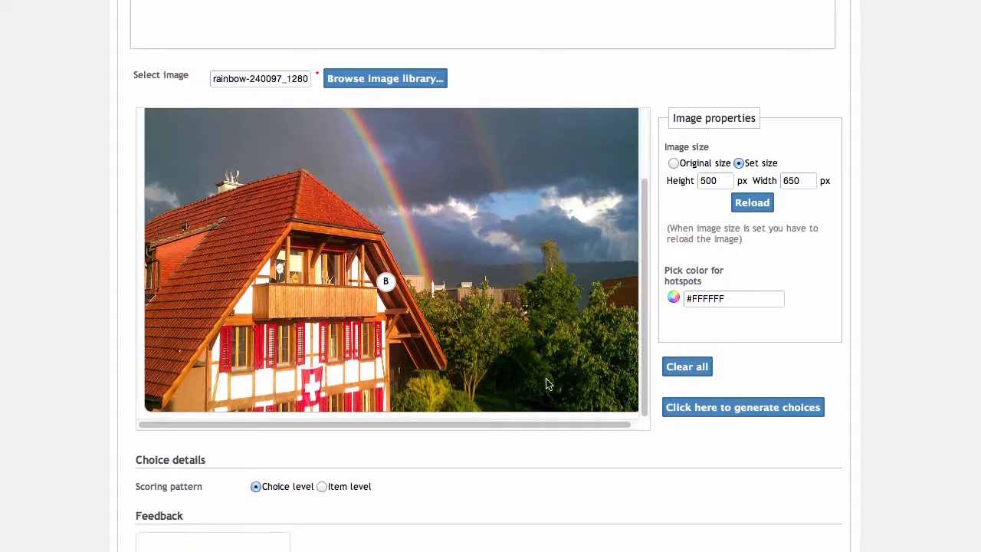
pyautogui.click(554, 283)
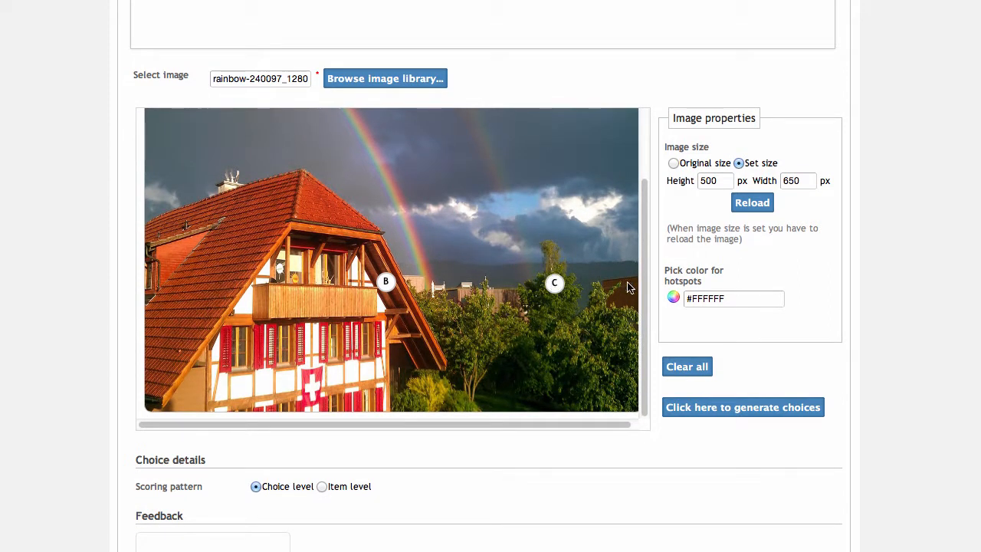
pyautogui.moveTo(642, 317); pyautogui.dragTo(643, 259)
pyautogui.moveTo(470, 116)
pyautogui.mouseDown()
pyautogui.moveTo(491, 183)
pyautogui.moveTo(424, 195)
pyautogui.mouseUp()
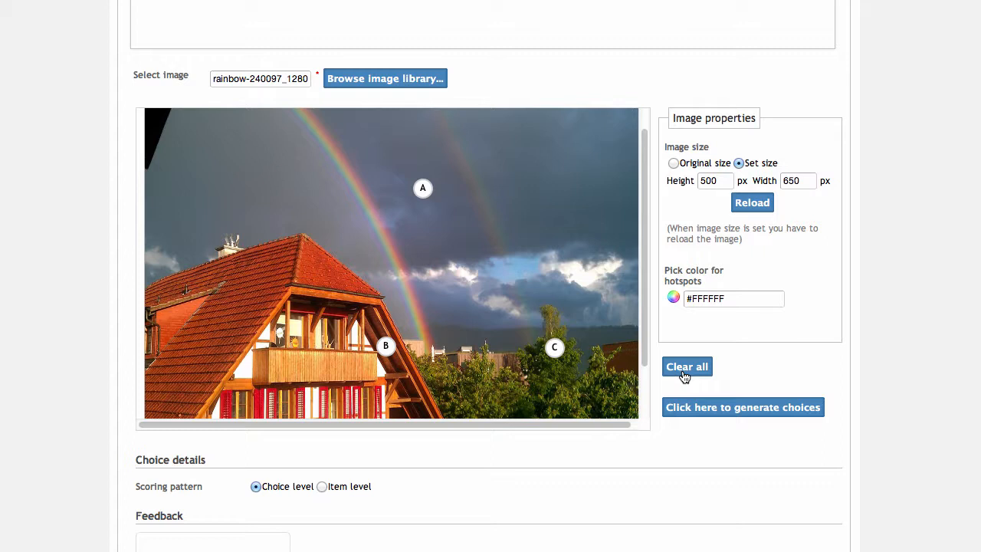
# Step: Generate the choice rows for the hotspots, compare the Item level scoring pattern, and set scoring back to Choice level
pyautogui.scroll(-3, 905, 374)
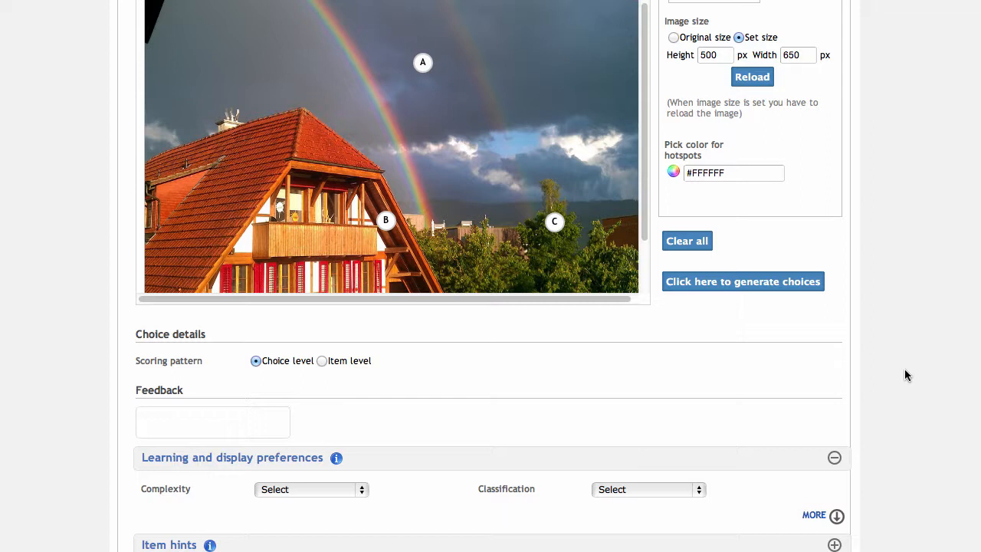
pyautogui.click(719, 284)
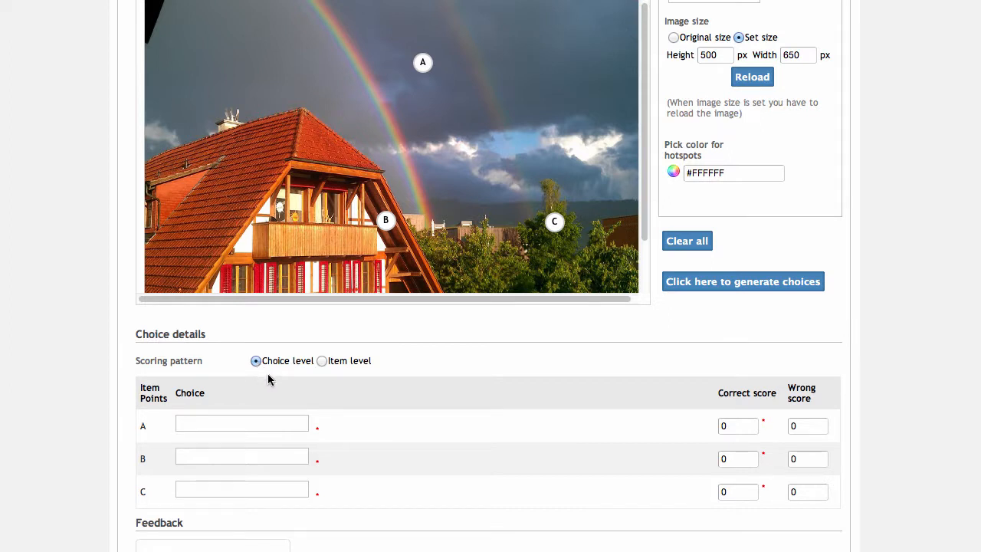
pyautogui.click(322, 360)
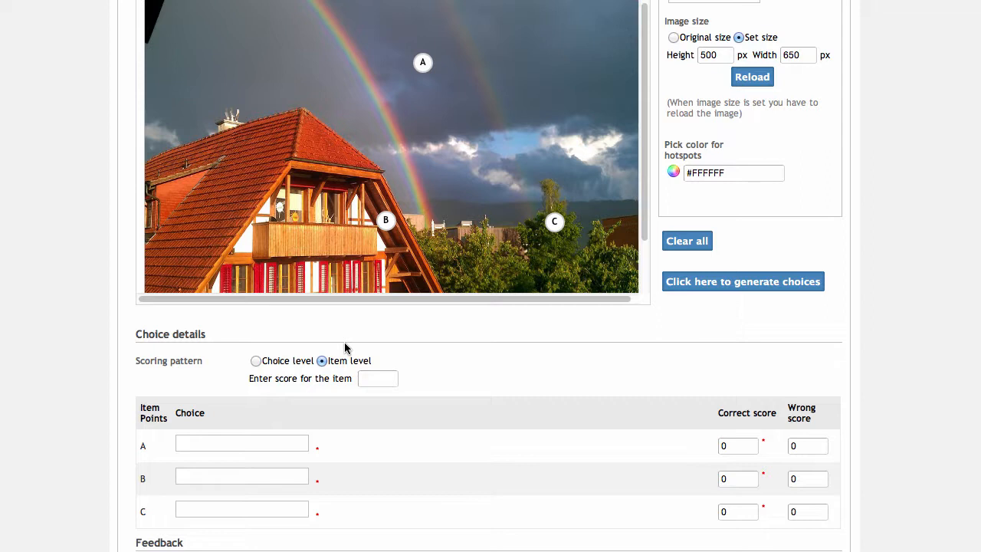
pyautogui.click(257, 361)
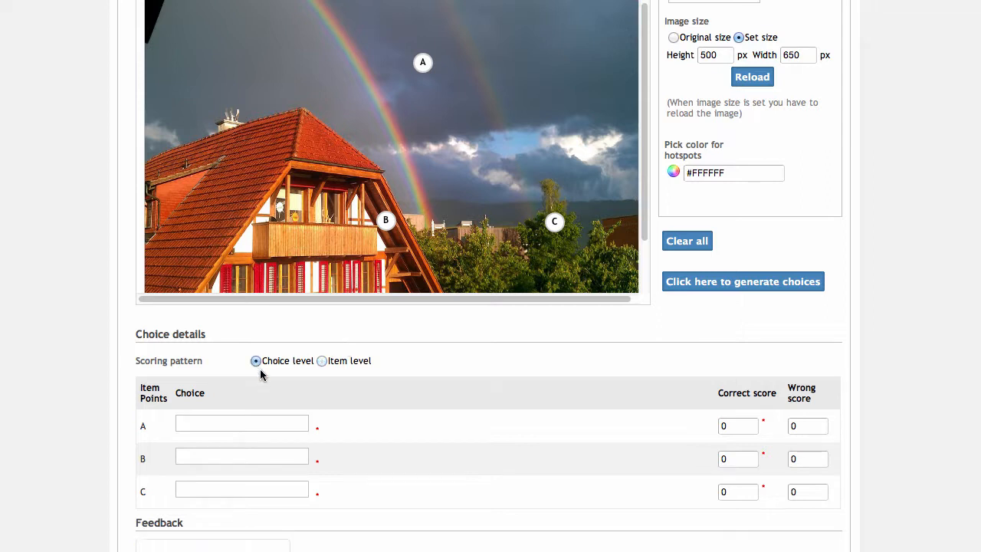
# Step: Enter "Double Rainbow" as the choice for point A with a correct score of 1
pyautogui.click(251, 428)
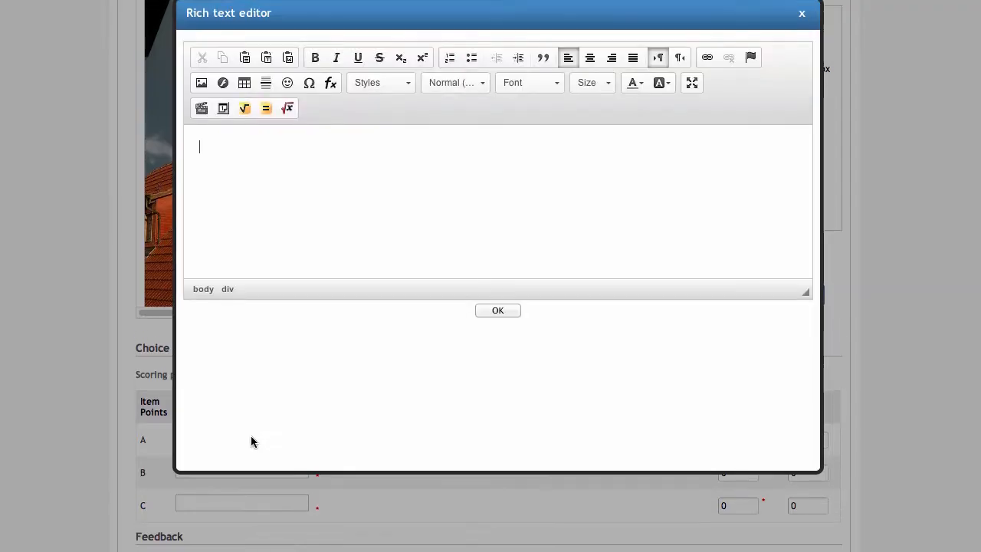
pyautogui.write('Double Rainbow')
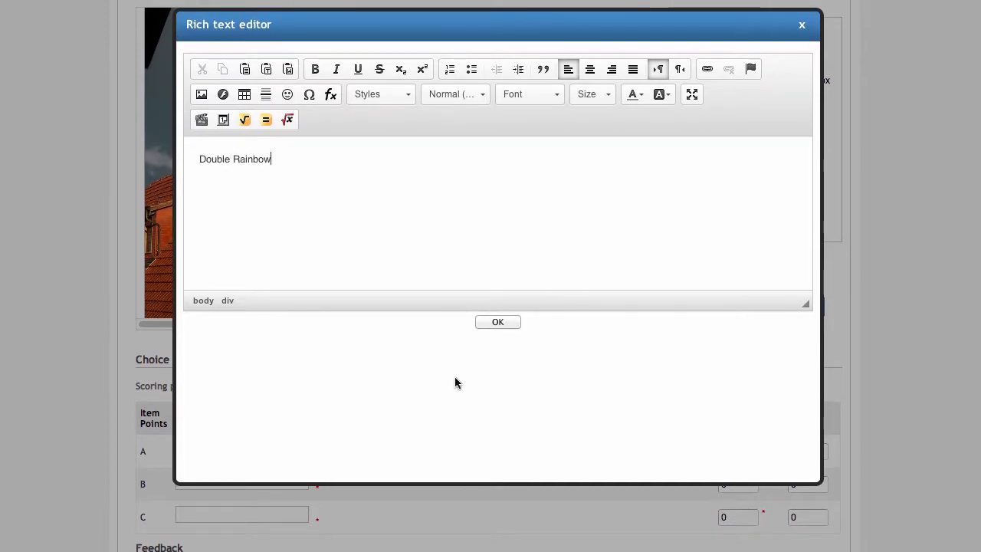
pyautogui.click(492, 323)
pyautogui.click(714, 451)
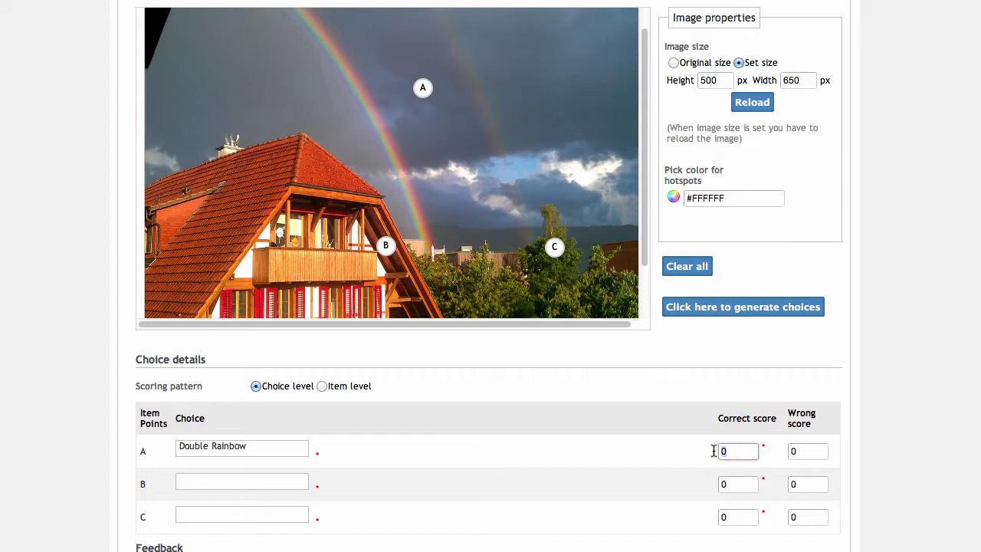
pyautogui.write('1')
# Step: Enter "House" as the choice for point B with a correct score of 1
pyautogui.click(300, 481)
pyautogui.write('House')
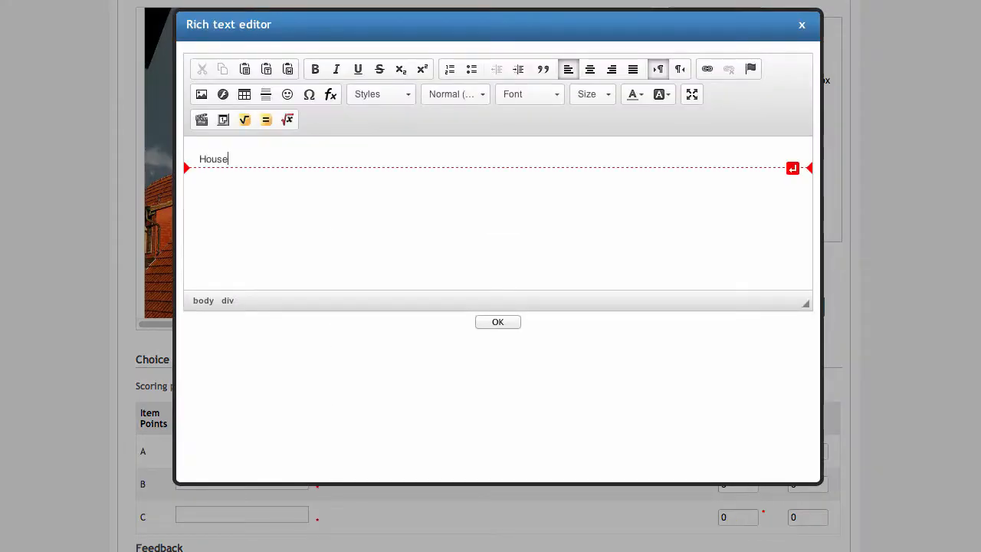
pyautogui.click(498, 322)
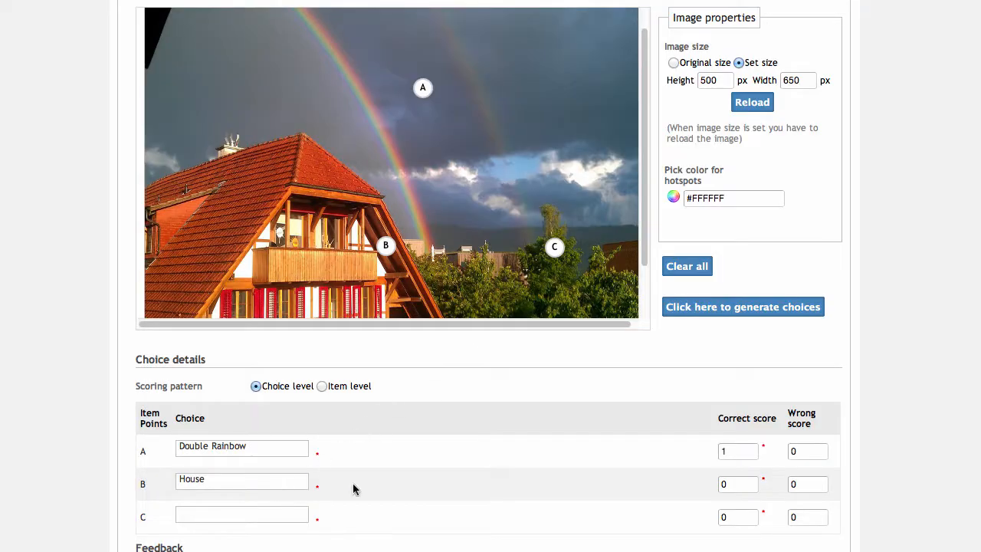
pyautogui.doubleClick(727, 484)
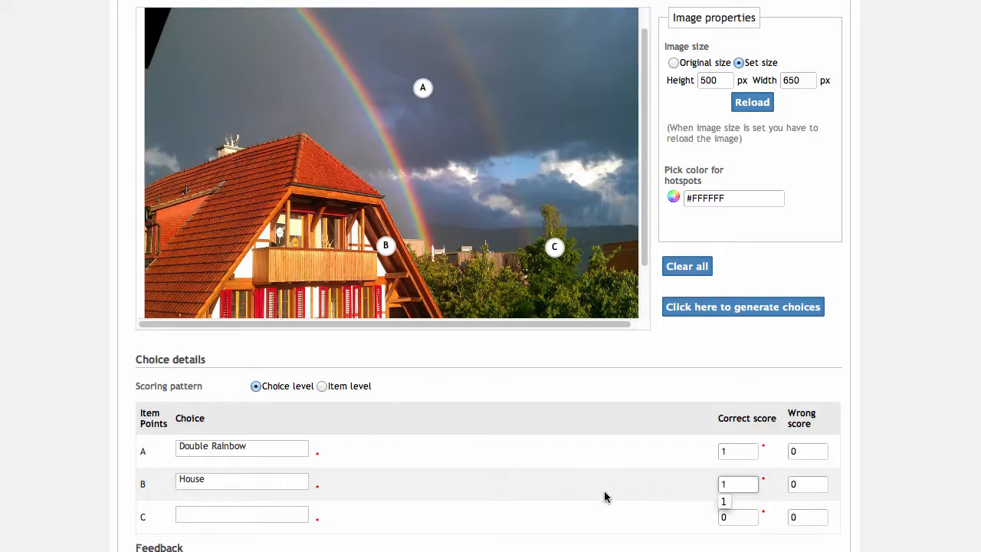
# Step: Enter "Trees" as the choice for point C with a correct score of 1
pyautogui.click(293, 517)
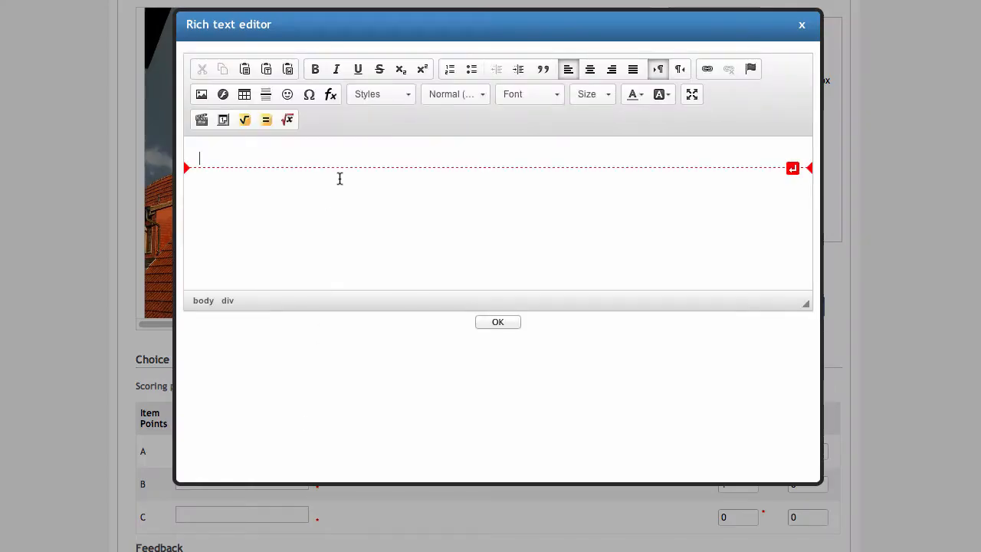
pyautogui.write('Trees')
pyautogui.click(508, 322)
pyautogui.moveTo(736, 516); pyautogui.dragTo(705, 516)
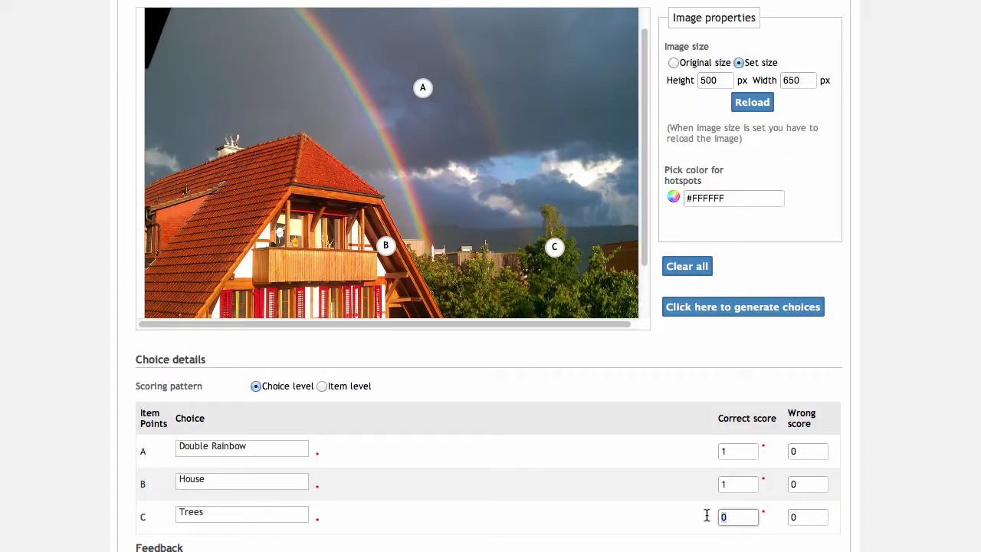
pyautogui.write('1')
pyautogui.click(601, 476)
# Step: Set the item's complexity to Very easy and its classification to Knowledge
pyautogui.scroll(-3, 491, 276)
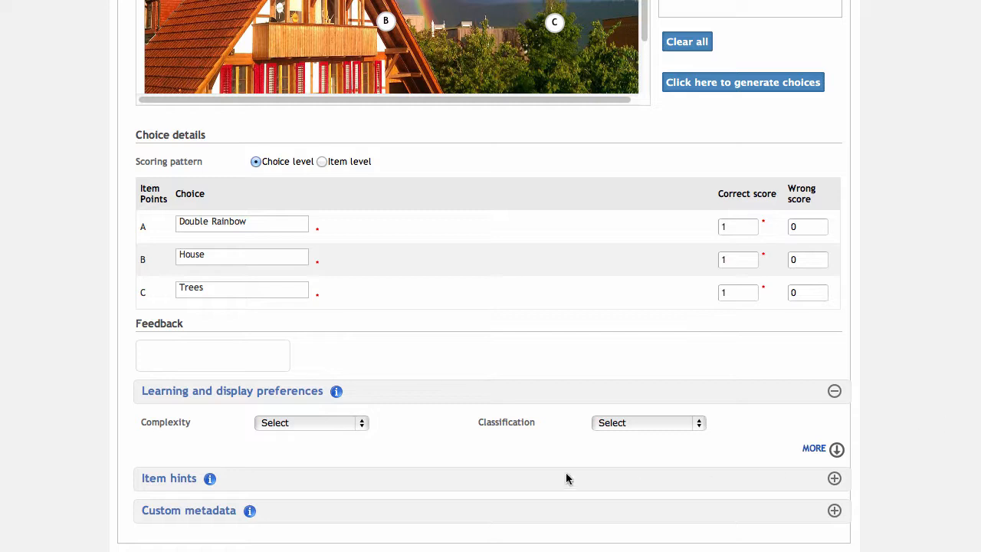
pyautogui.click(369, 427)
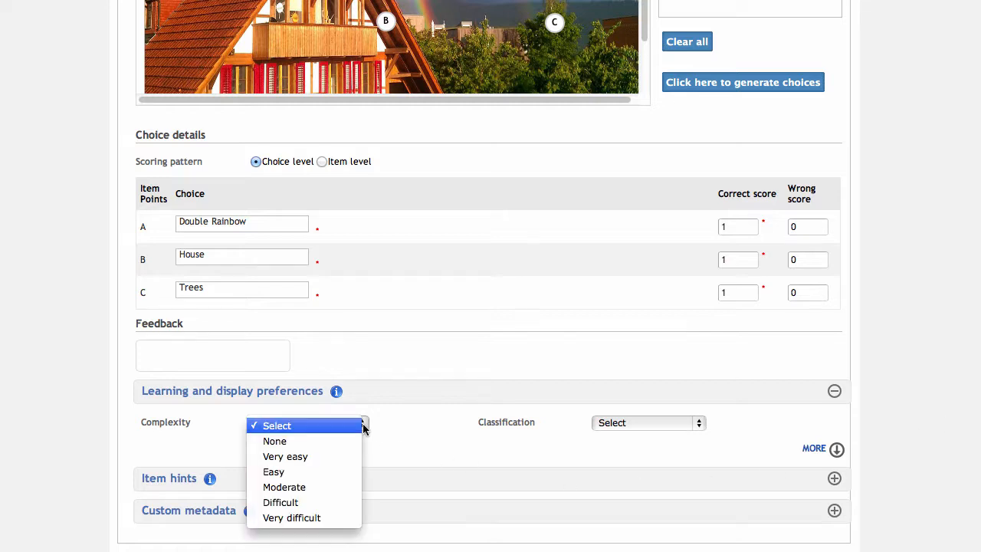
pyautogui.click(335, 456)
pyautogui.click(672, 427)
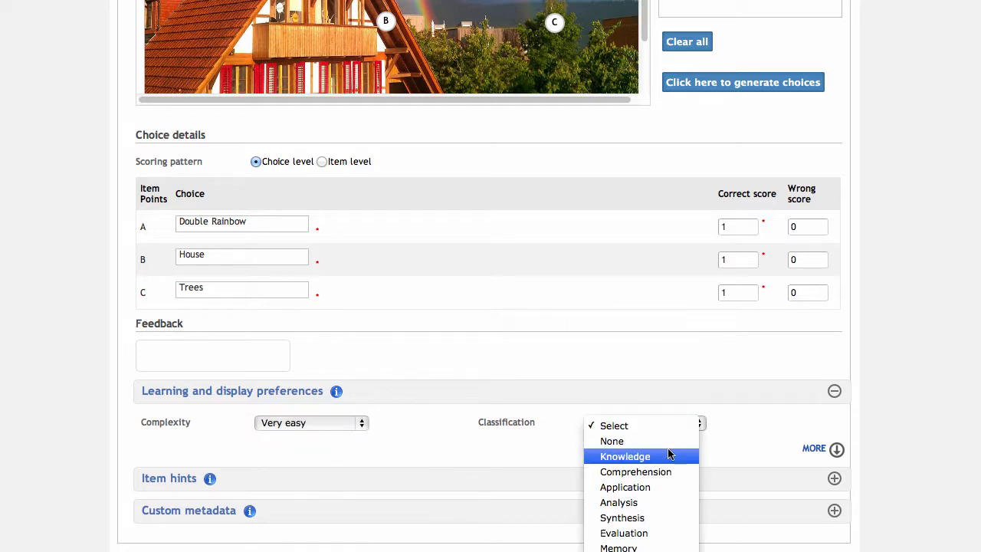
pyautogui.click(668, 456)
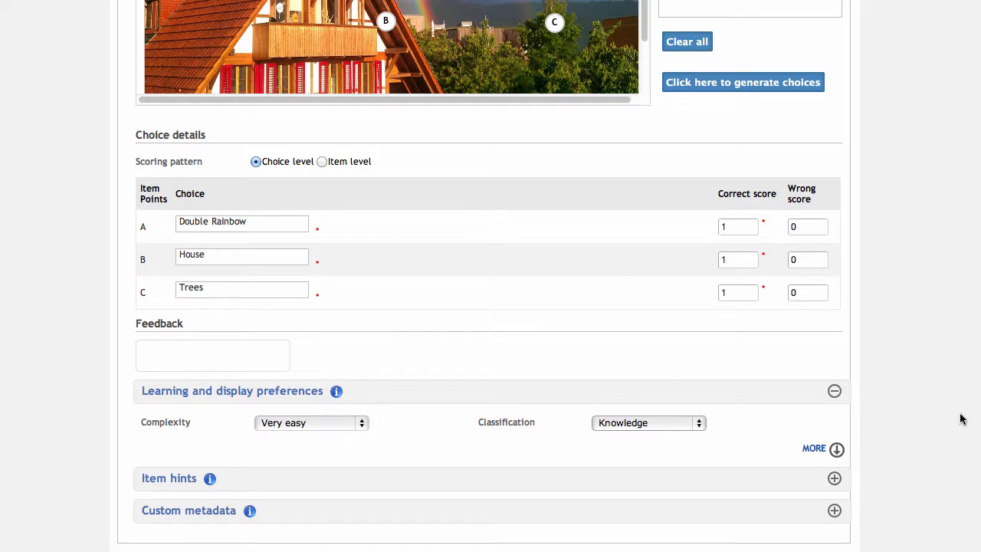
# Step: Save the new image labeling item and return to the list of items
pyautogui.scroll(-2, 962, 419)
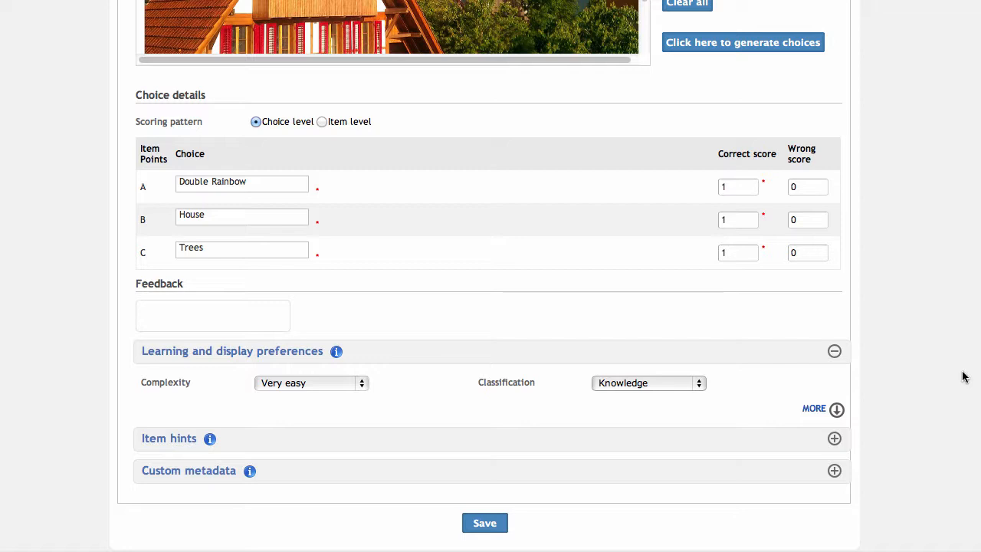
pyautogui.click(495, 526)
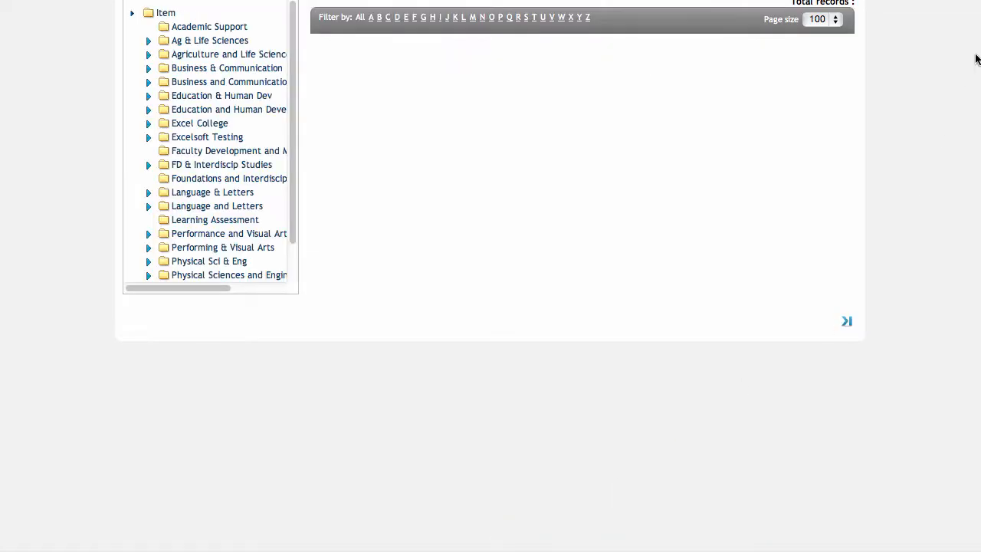
pyautogui.scroll(2, 976, 77)
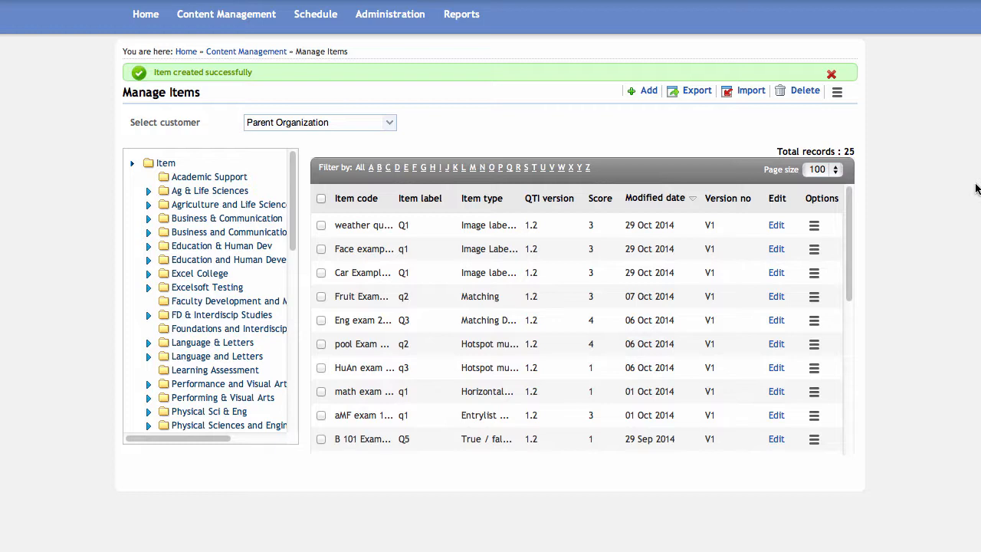
# Step: Preview the new weather item and place the House, Trees and Double Rainbow labels on their matching hotspots
pyautogui.click(815, 230)
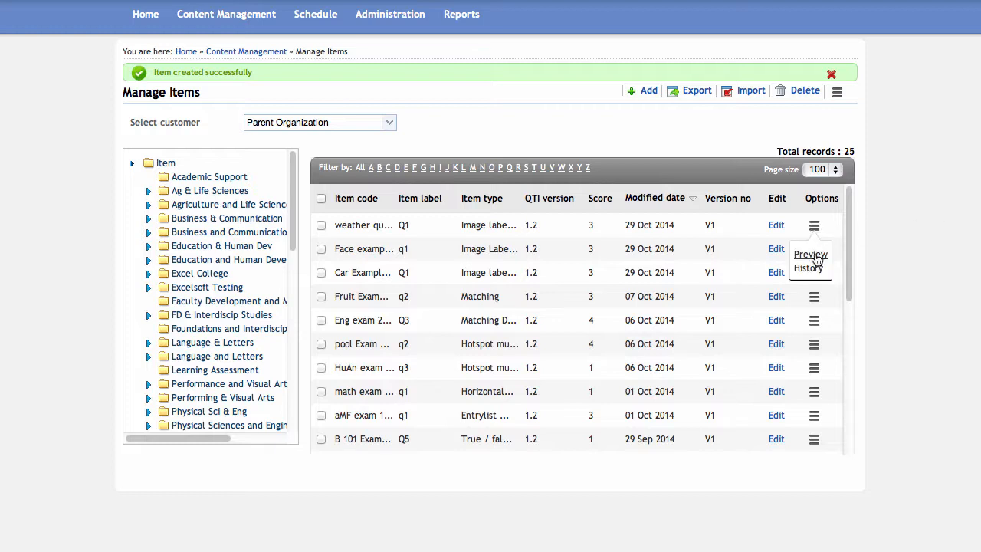
pyautogui.click(810, 255)
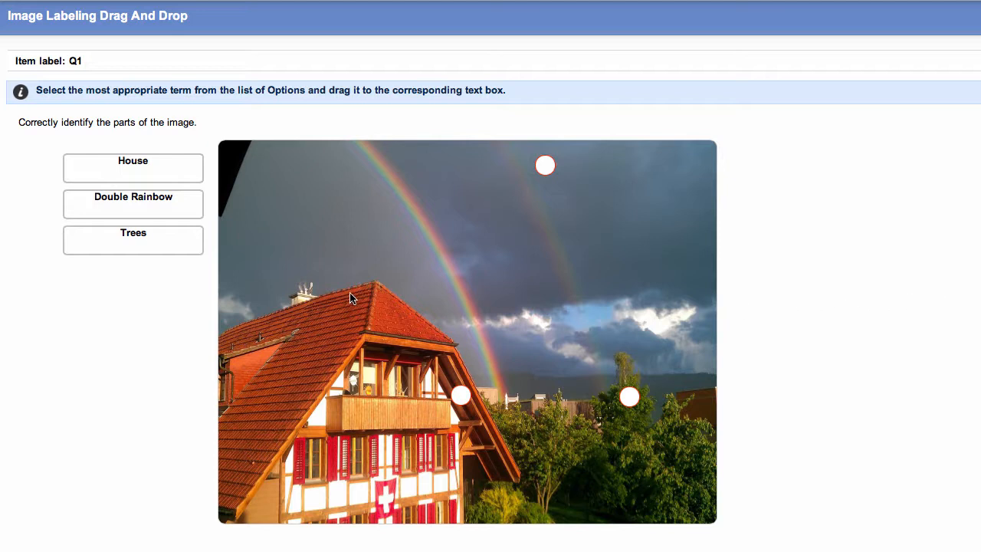
pyautogui.moveTo(150, 167)
pyautogui.mouseDown()
pyautogui.moveTo(222, 266)
pyautogui.moveTo(360, 368)
pyautogui.moveTo(460, 396)
pyautogui.mouseUp()
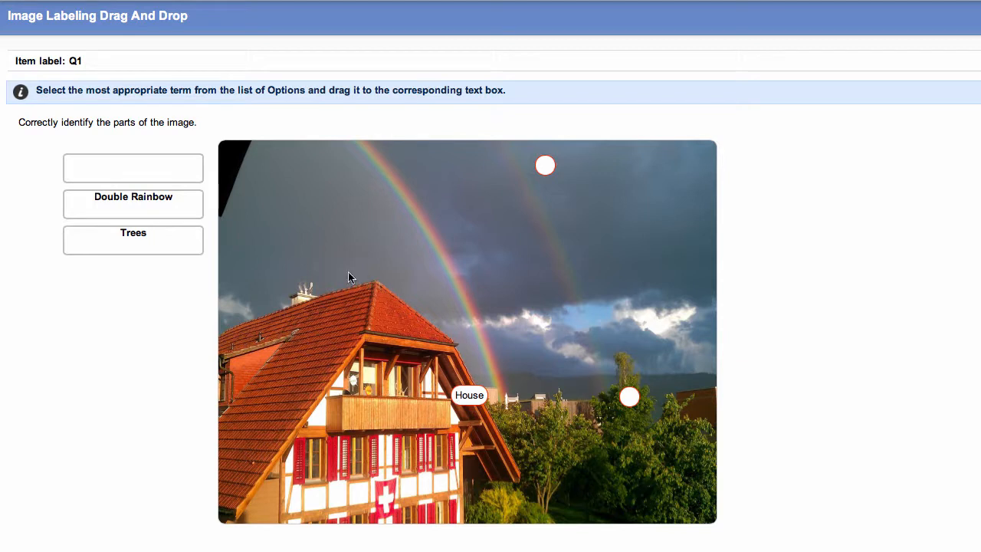
pyautogui.moveTo(162, 239); pyautogui.dragTo(630, 394)
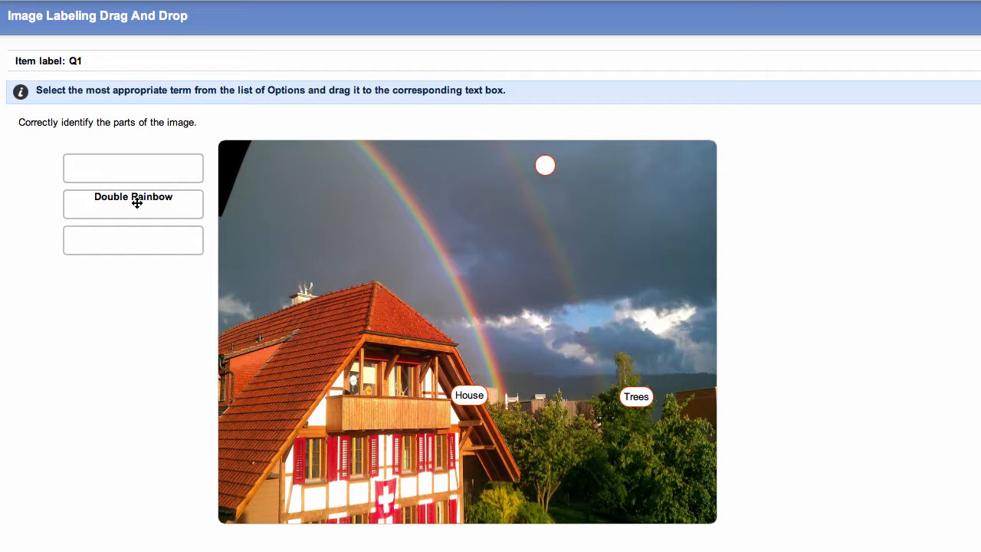
pyautogui.moveTo(137, 202); pyautogui.dragTo(545, 169)
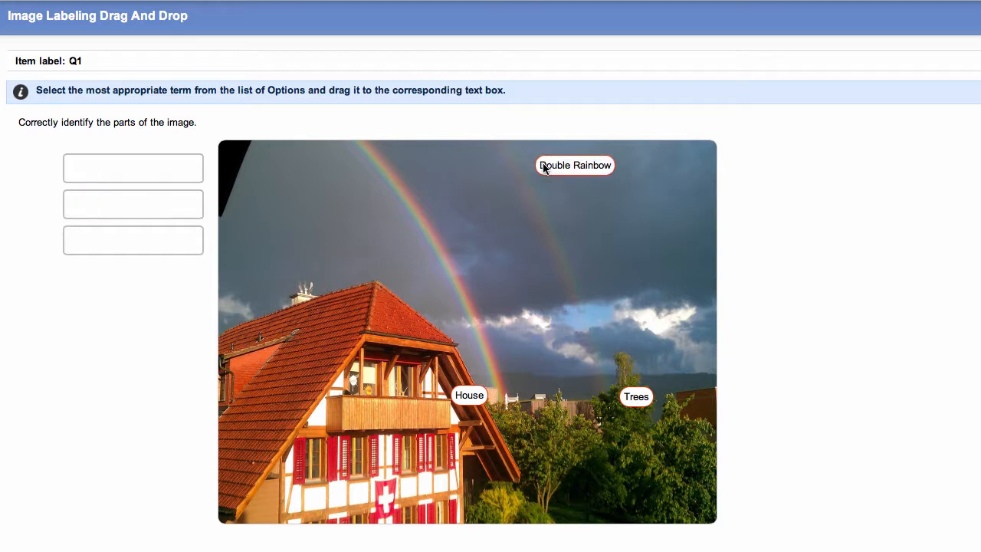
# Step: Swap the House and Trees labels in the preview to test repositioning, and return both to their matching hotspots
pyautogui.moveTo(467, 394); pyautogui.dragTo(637, 395)
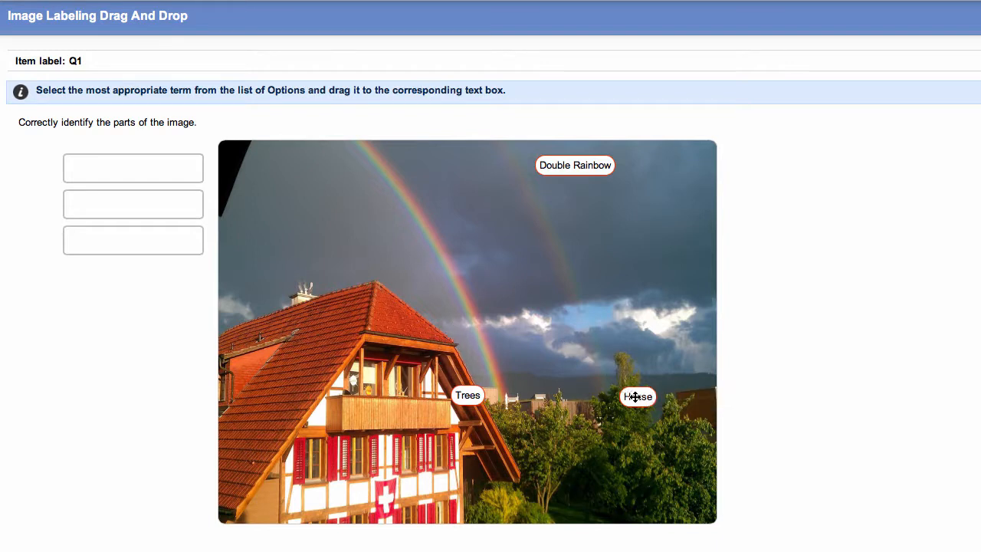
pyautogui.moveTo(566, 173); pyautogui.dragTo(544, 164)
pyautogui.moveTo(634, 395); pyautogui.dragTo(462, 396)
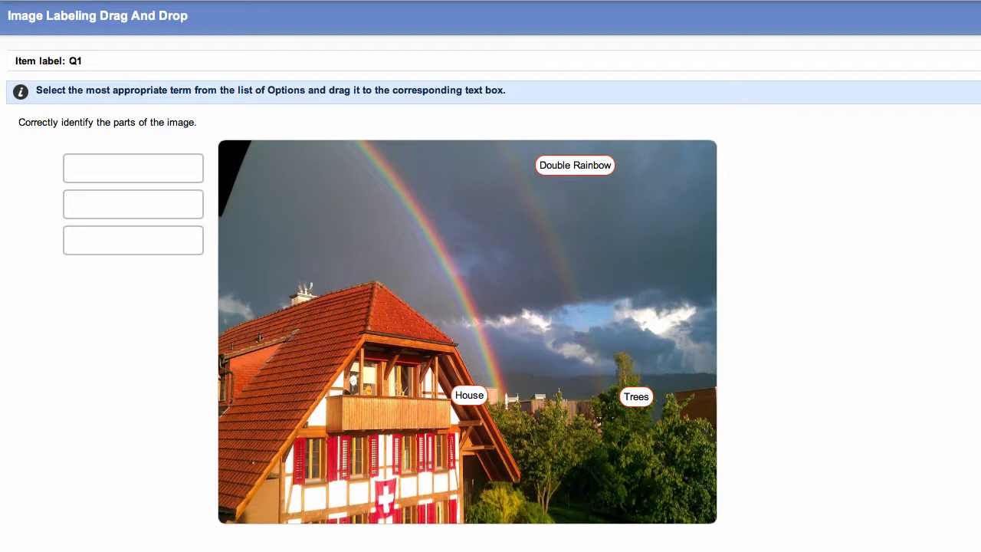
# Step: Submit the preview answers, review the scoring summary and close the preview
pyautogui.scroll(5, 657, 371)
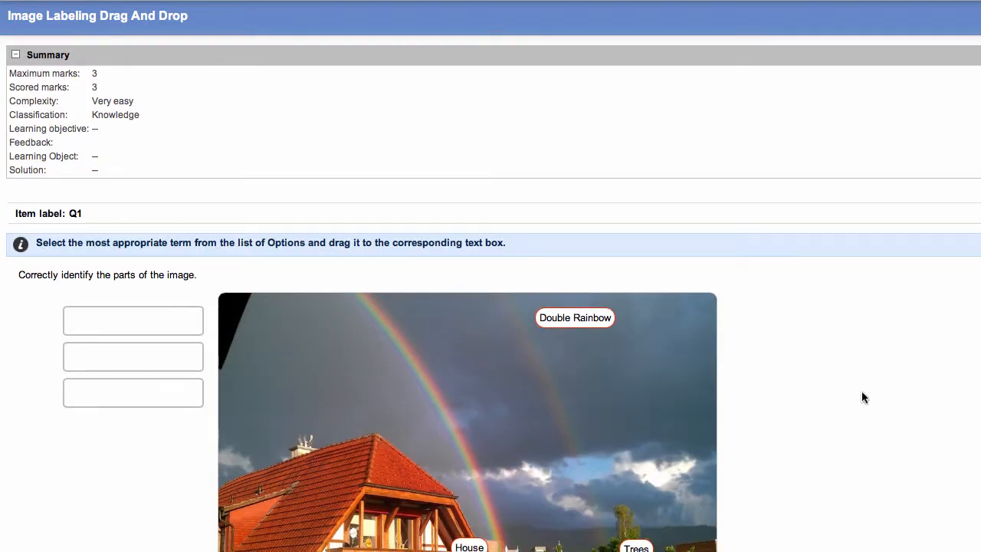
pyautogui.scroll(-4, 861, 391)
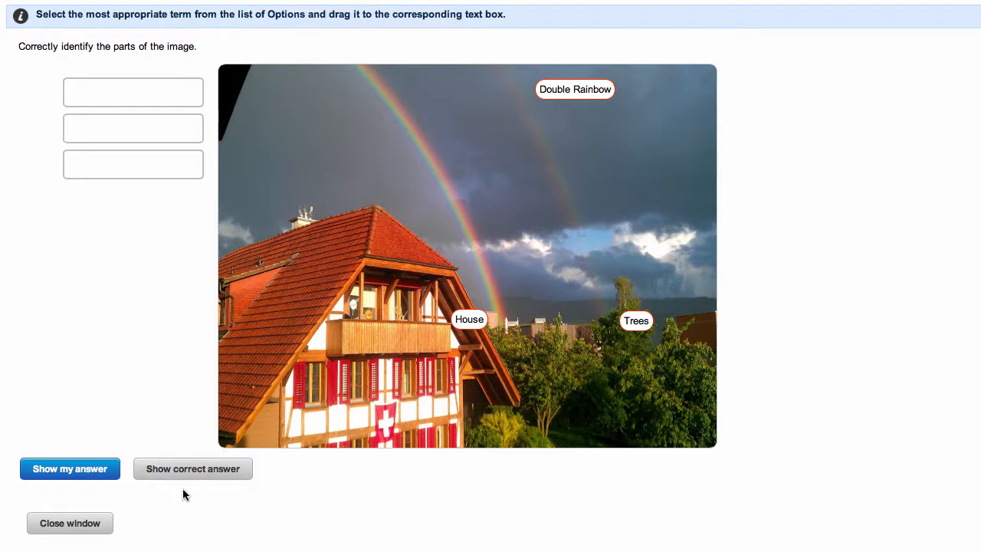
pyautogui.click(103, 524)
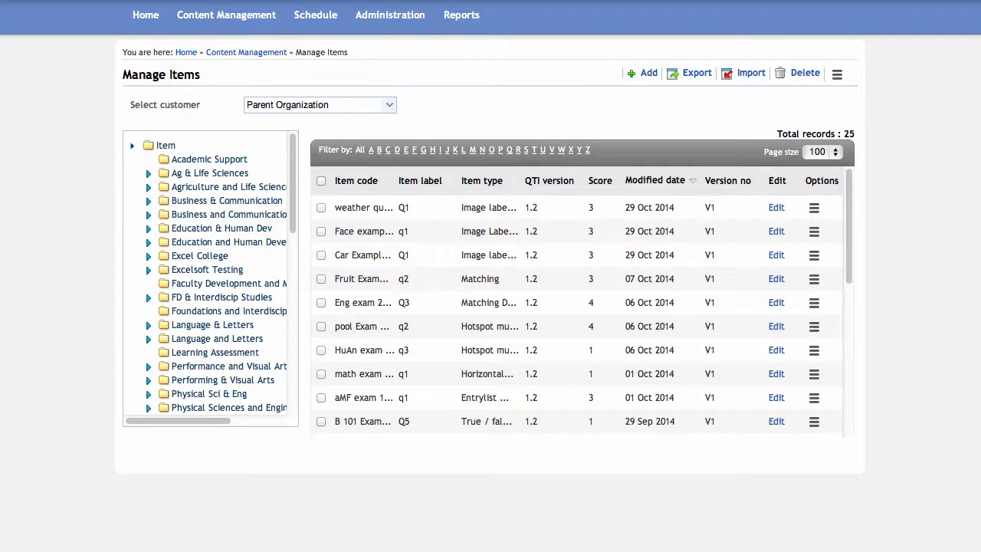
# Step: Reopen the weather item for editing at its image and hotspot settings
pyautogui.click(777, 207)
pyautogui.scroll(-6, 954, 355)
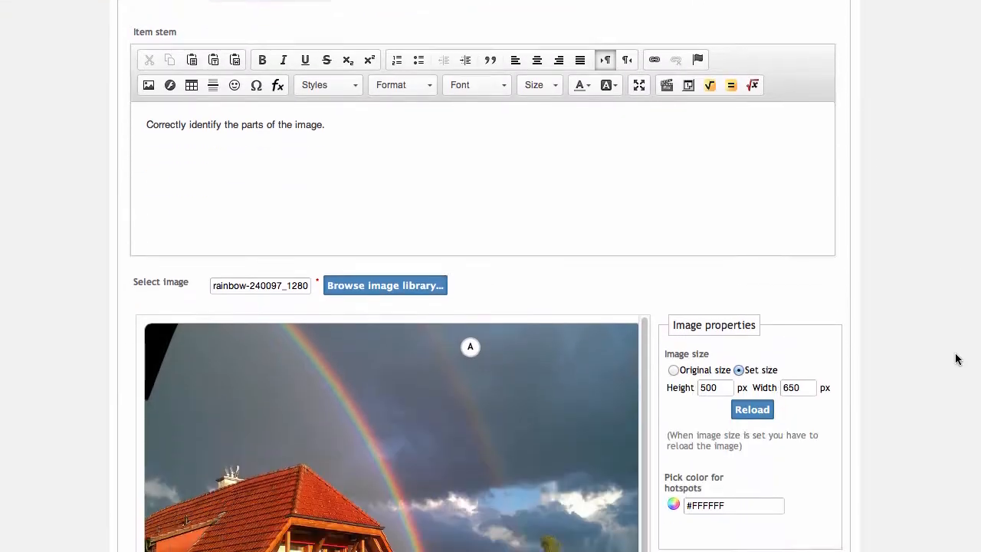